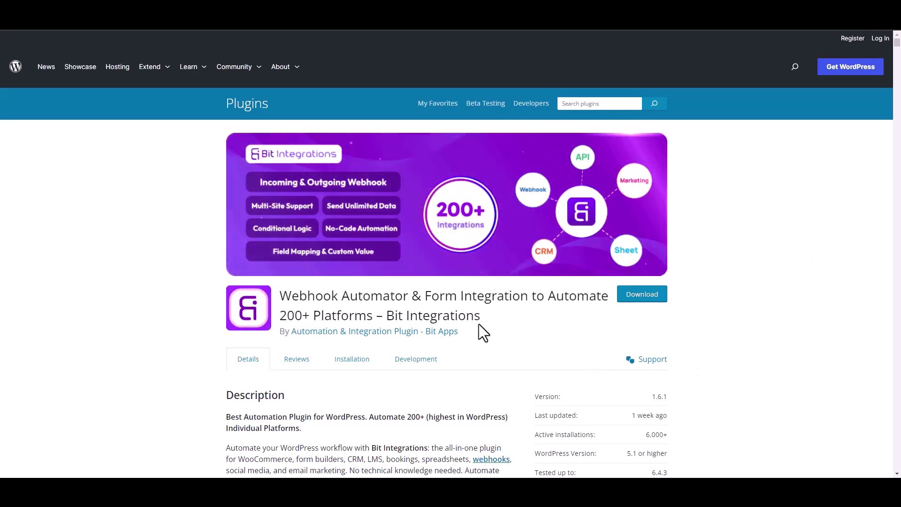
- Highlight the Bit Integrations plugin name on its wordpress.org listing, version 1.6.1
left_click_drag(387, 316, 491, 324)
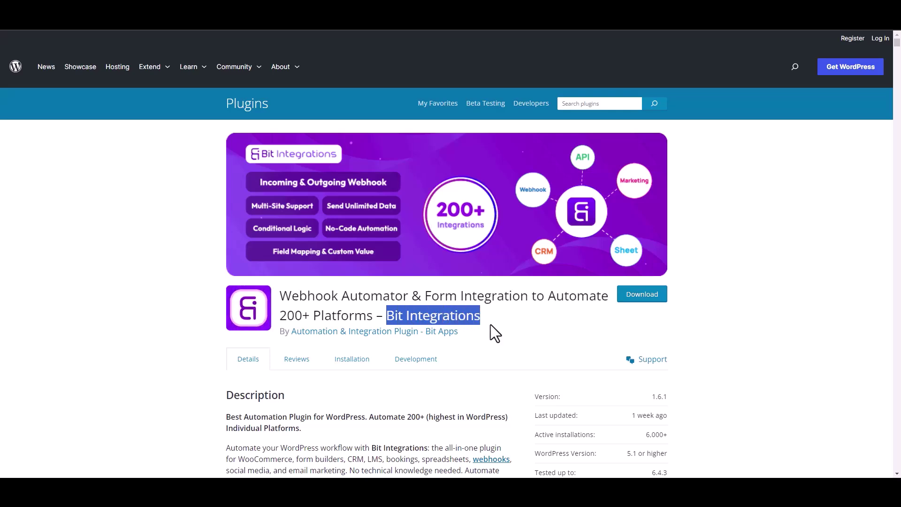
left_click(498, 328)
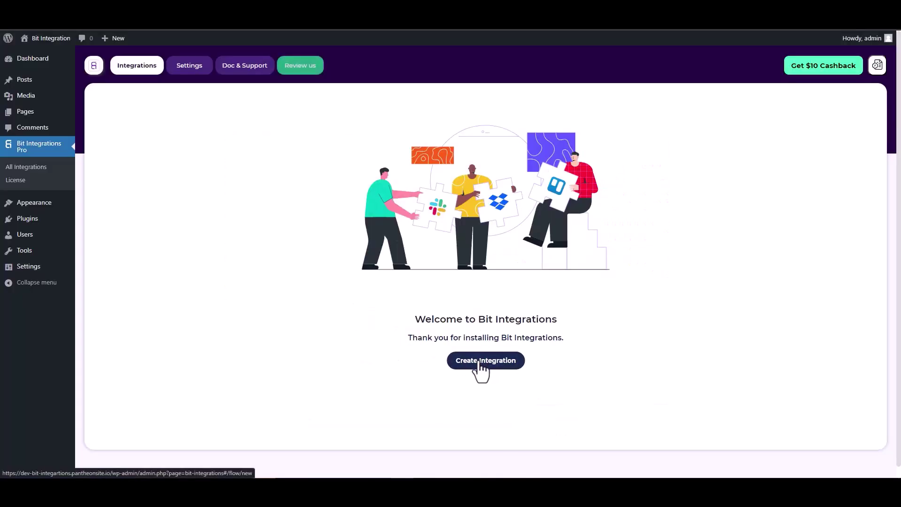
- Start a new integration with CoBlocks Form as the trigger, searched via 'co', and fetch its data
left_click(481, 371)
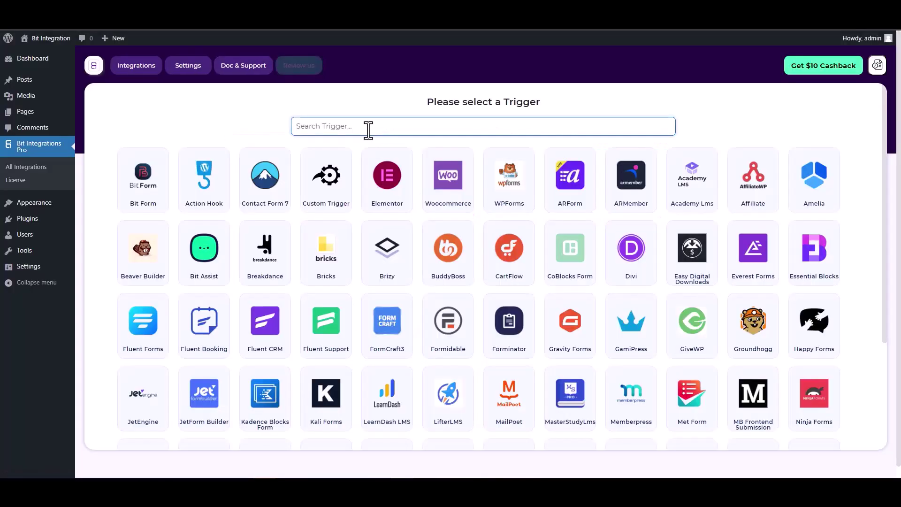
type("co")
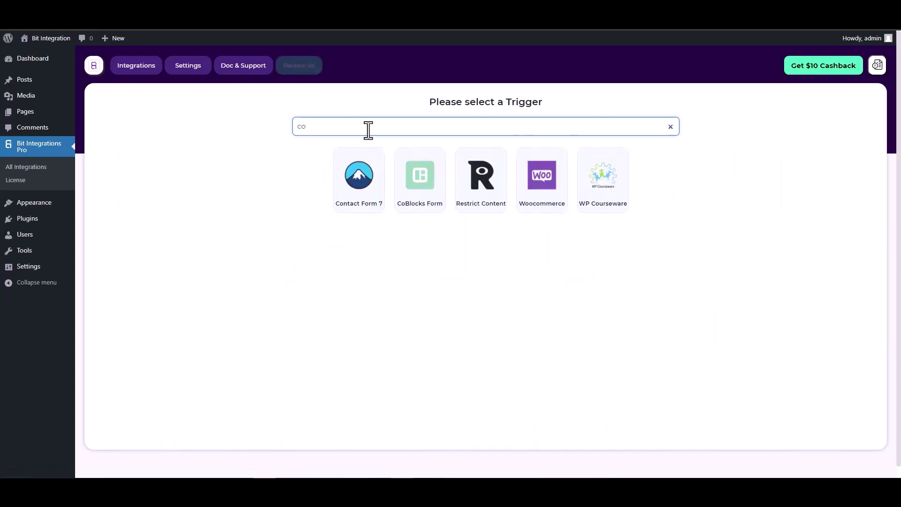
left_click(419, 177)
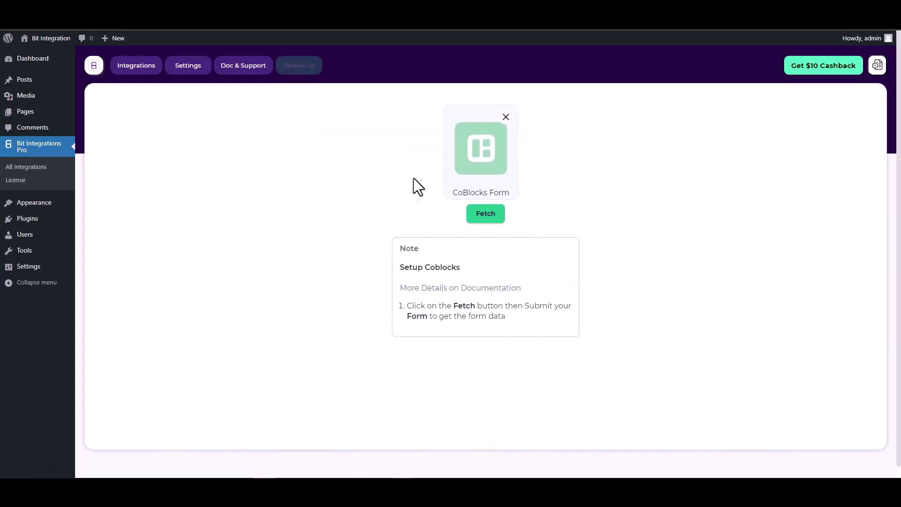
left_click(483, 217)
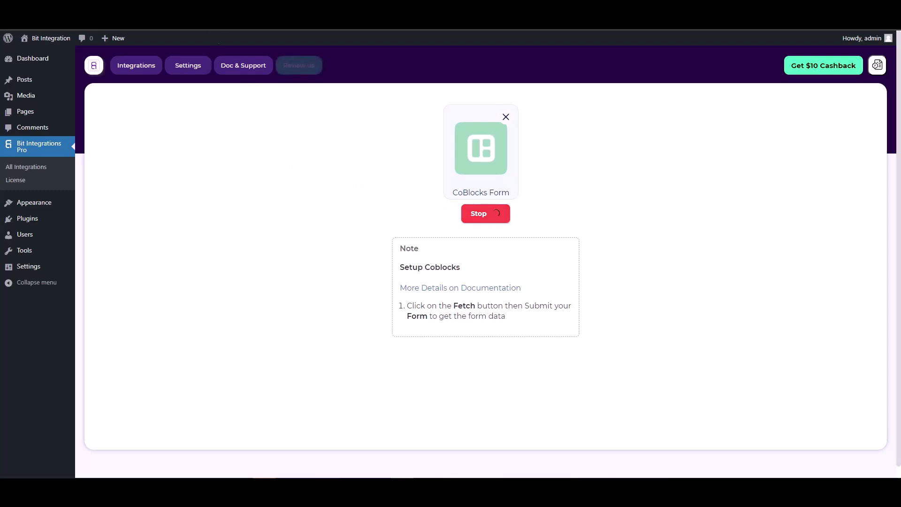
- On the Coblock contact form page, inspect the Hidden field block's settings
key("ctrl+Tab")
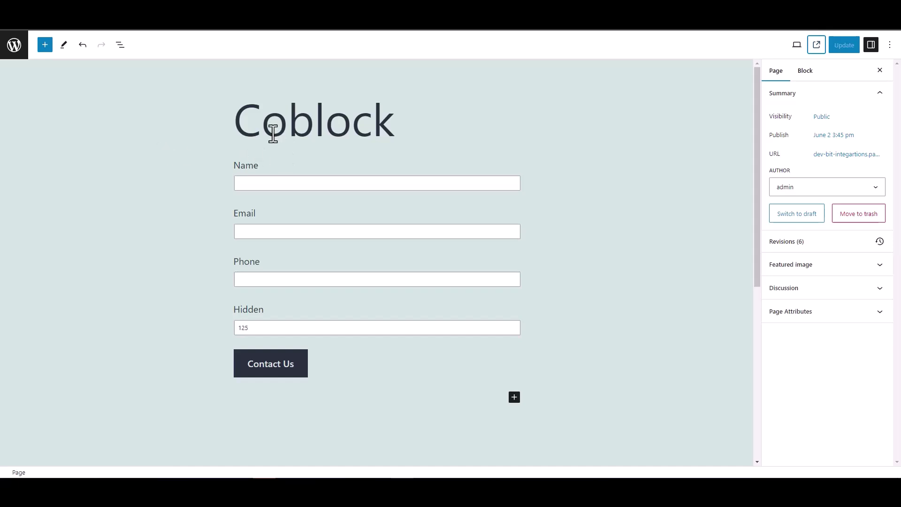
double_click(230, 311)
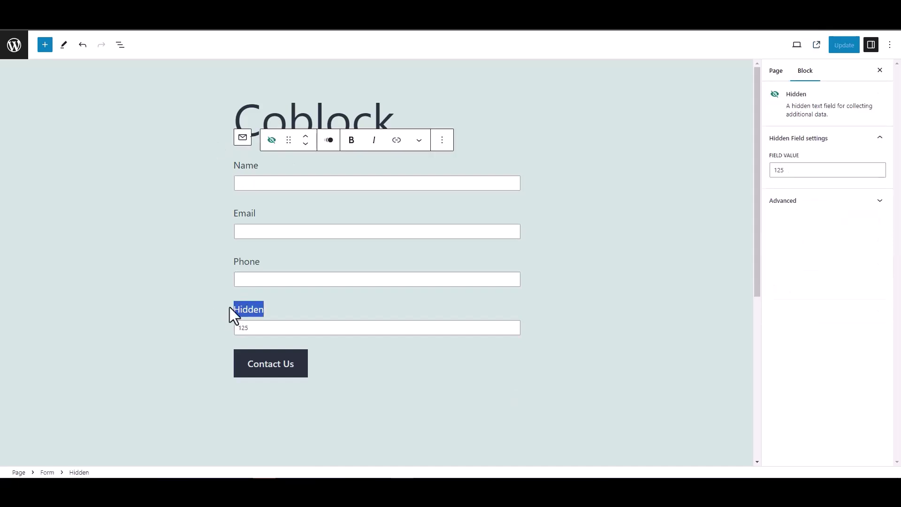
left_click(197, 303)
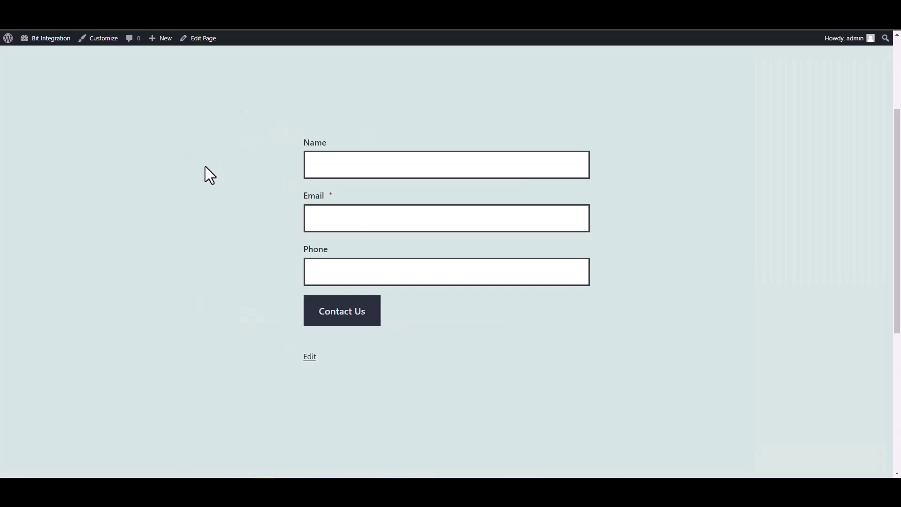
- Submit the contact form with name 'test' plus a test e-mail and phone number
left_click(342, 167)
type("test")
key("Tab")
type("test@")
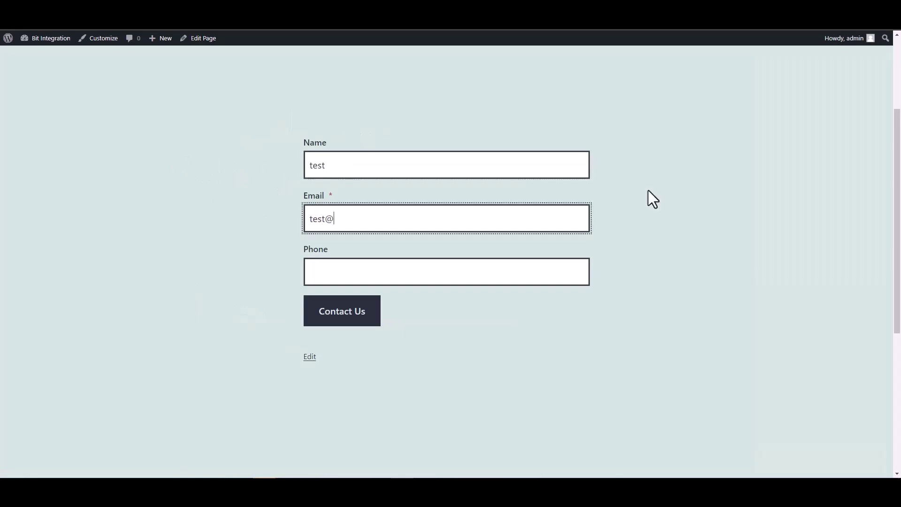
type("test.com")
left_click(540, 274)
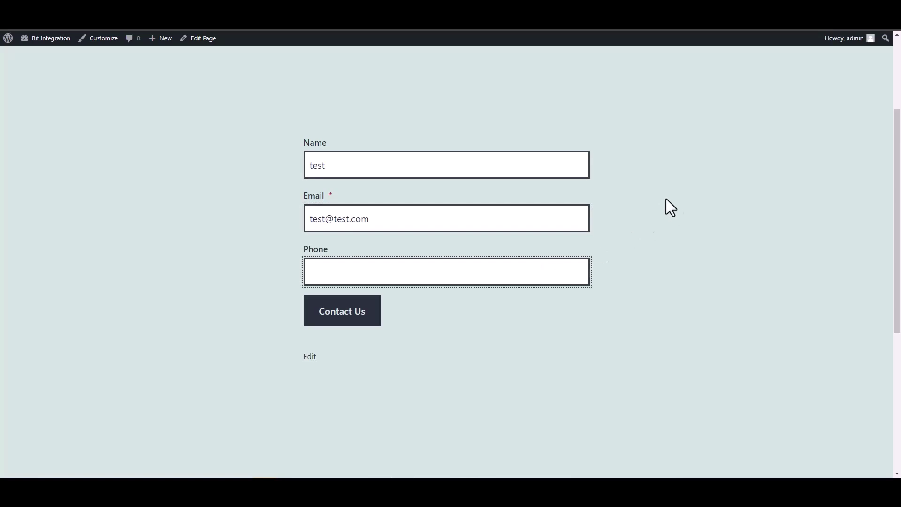
type("12345678")
left_click(373, 319)
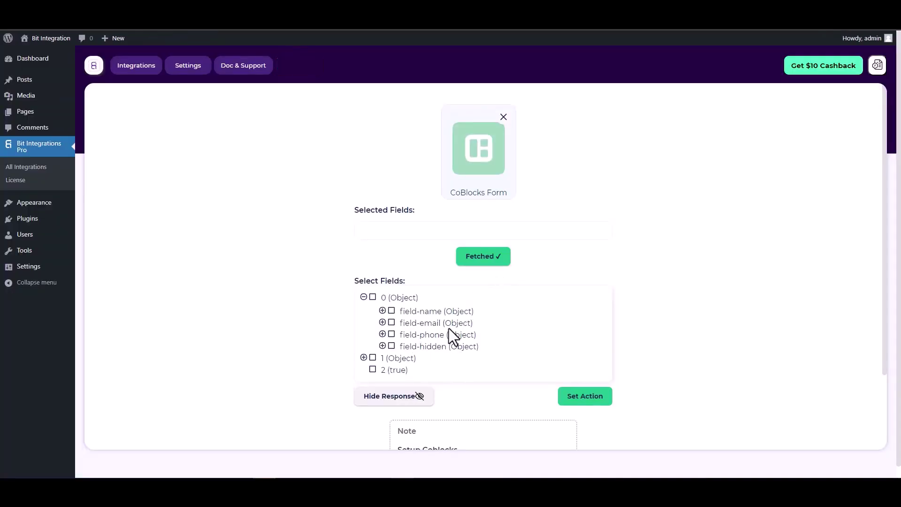
- Tick field-name, field-email, field-phone and field-hidden in the Select Fields tree
left_click(392, 312)
left_click(392, 338)
left_click(392, 372)
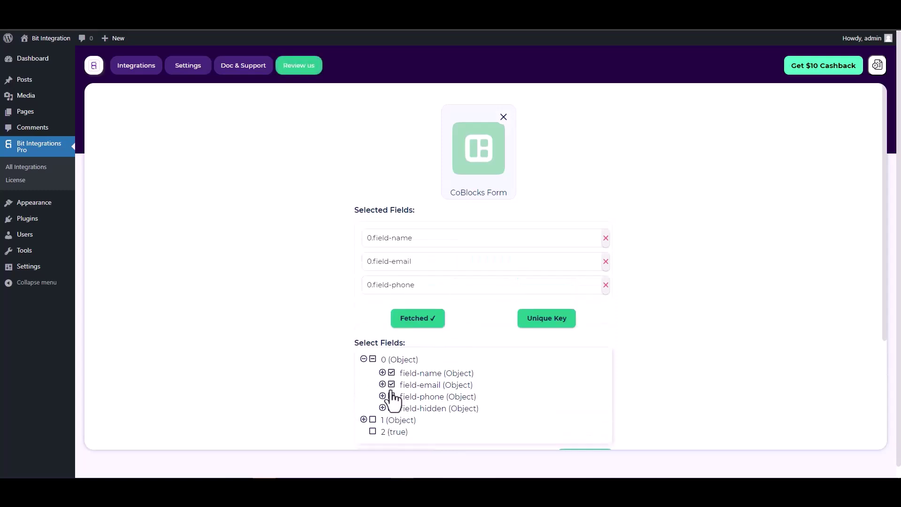
left_click(392, 407)
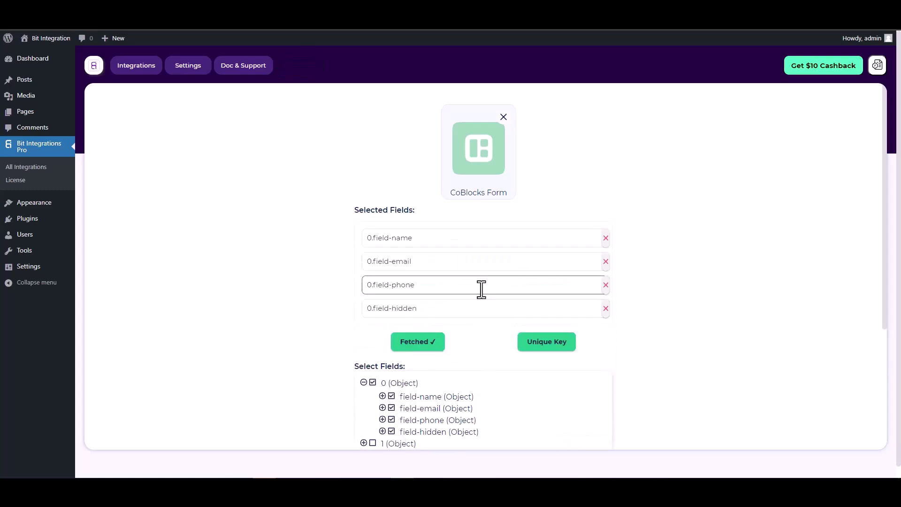
scroll(481, 290, "down", 1)
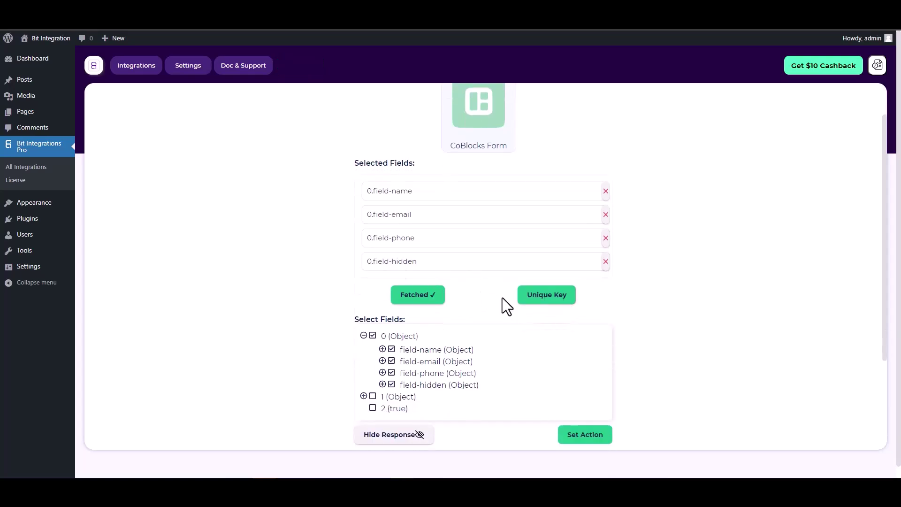
- Set 0.field-hidden as the integration's unique key
left_click(545, 300)
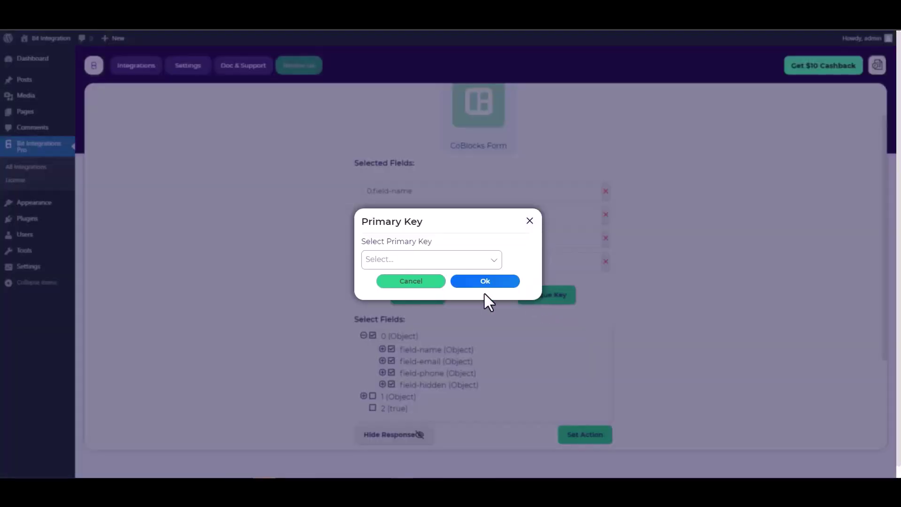
left_click(491, 262)
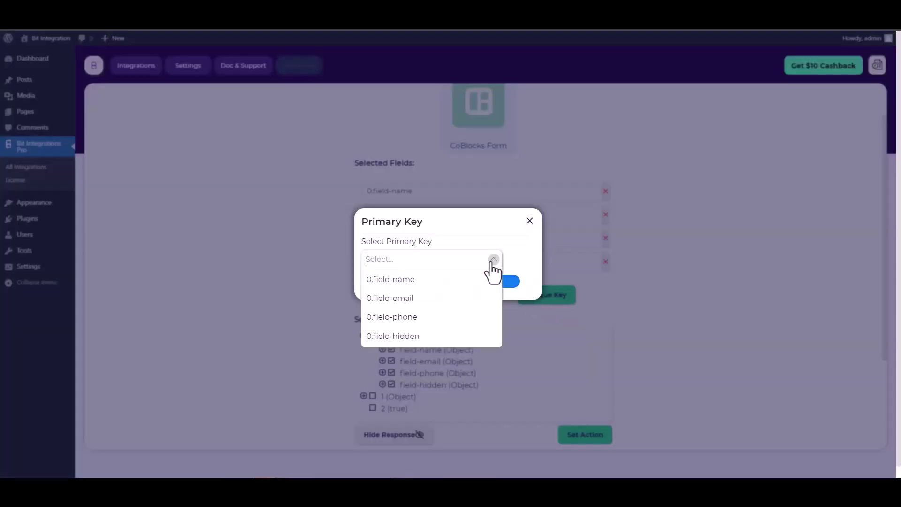
left_click(399, 336)
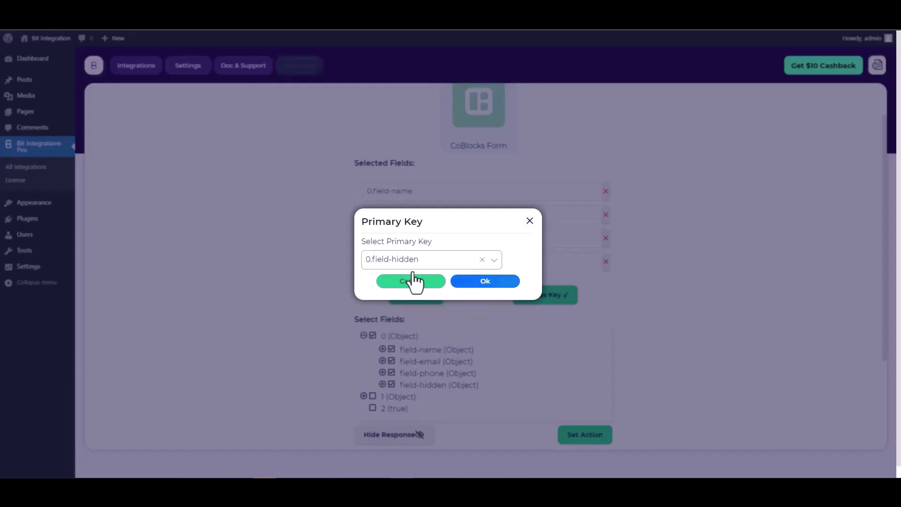
left_click(487, 285)
scroll(475, 277, "down", 2)
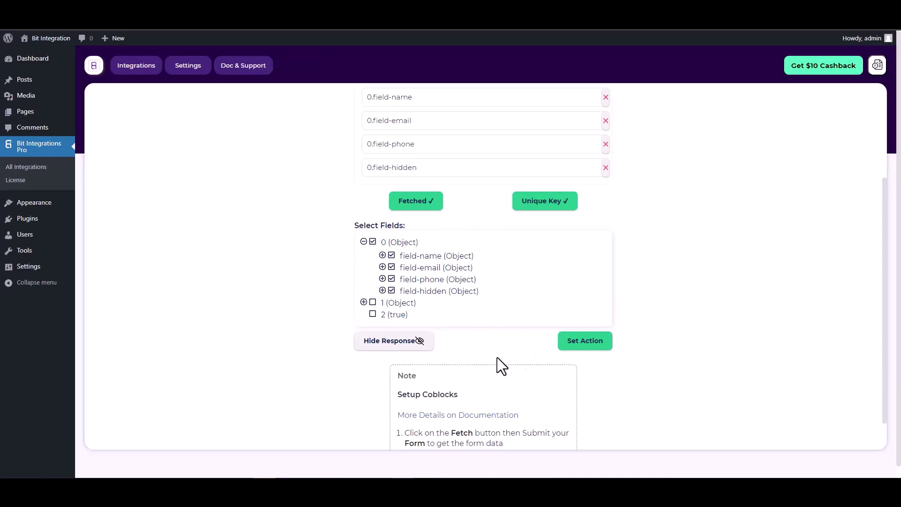
- Choose CopperCRM as the action, found by searching 'copp'
left_click(586, 341)
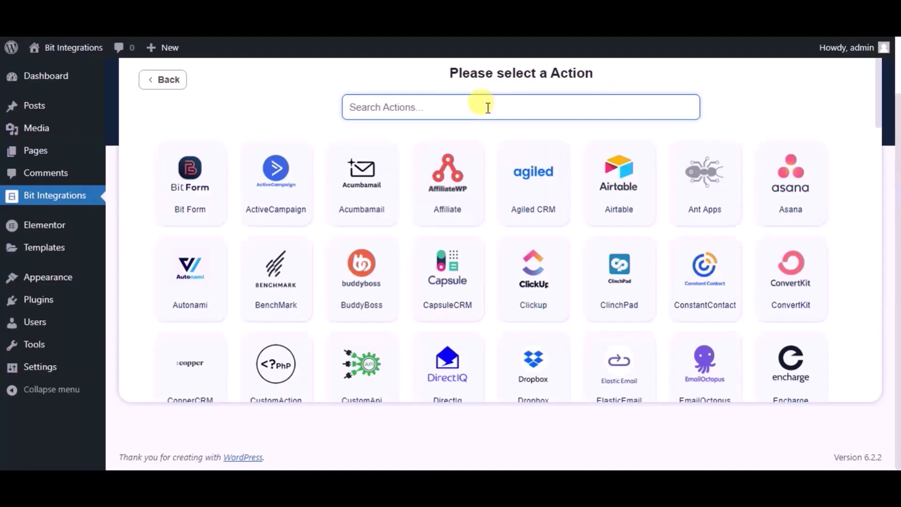
type("copp")
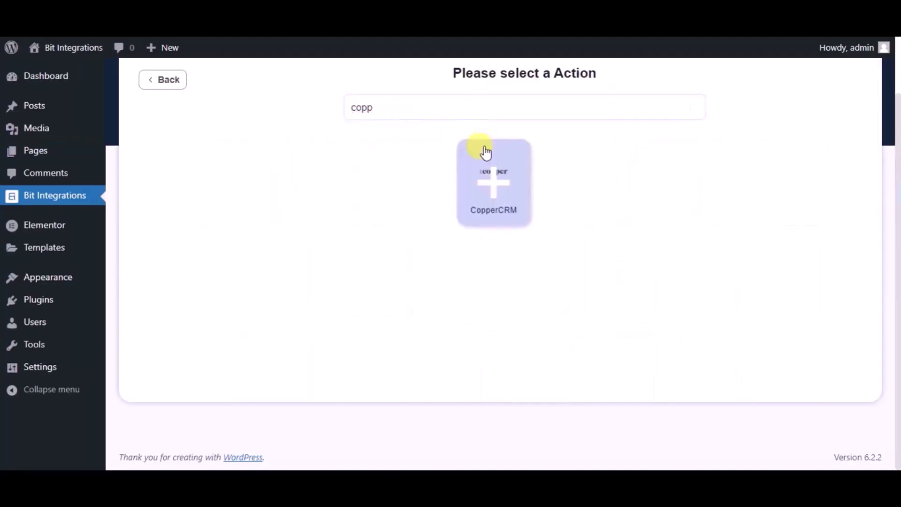
left_click(486, 151)
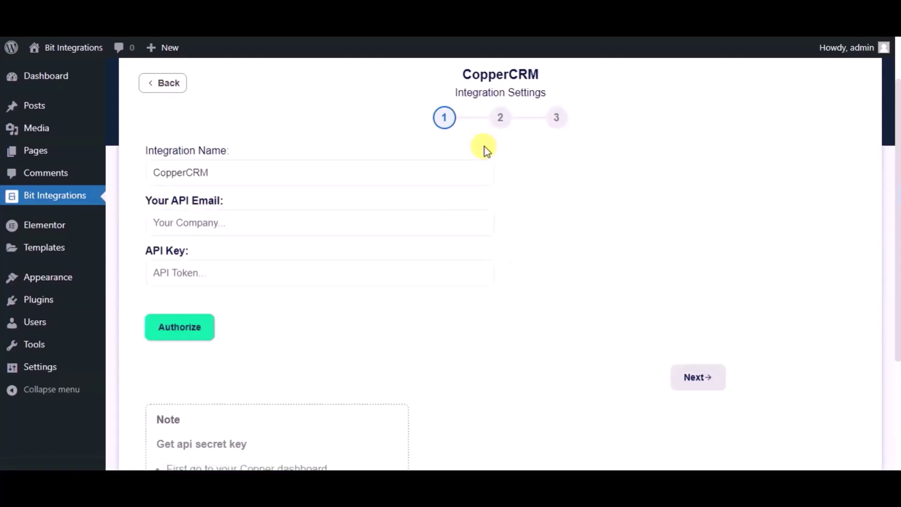
- Rename the CopperCRM integration to 'Bit Integrations' and move to the API email field
double_click(344, 168)
type("Bi")
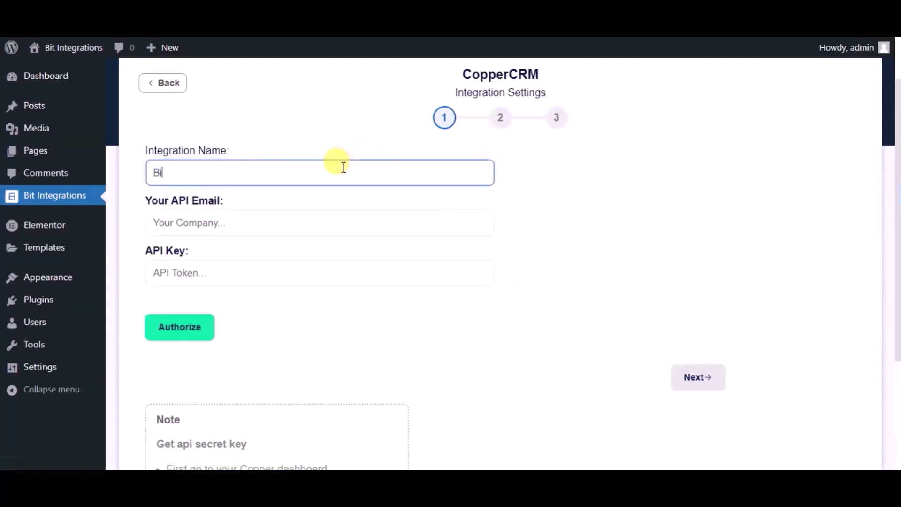
type("t Integrations")
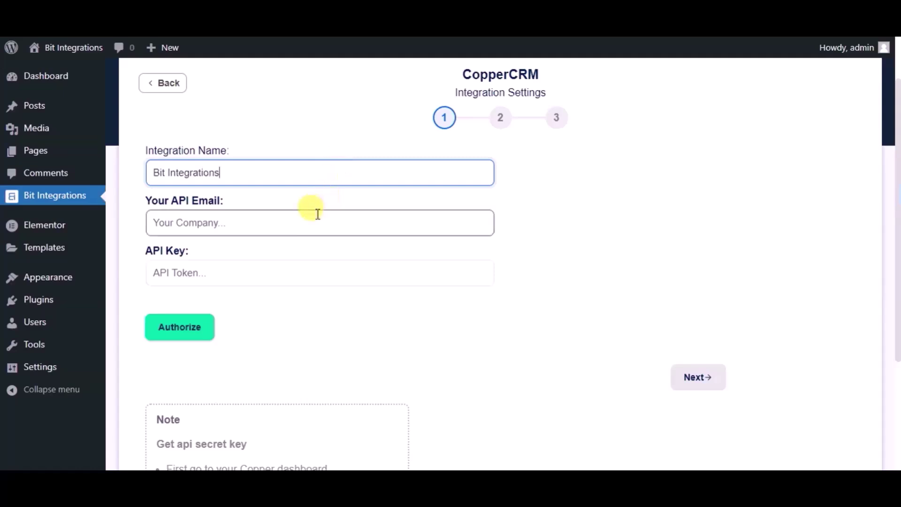
left_click(318, 214)
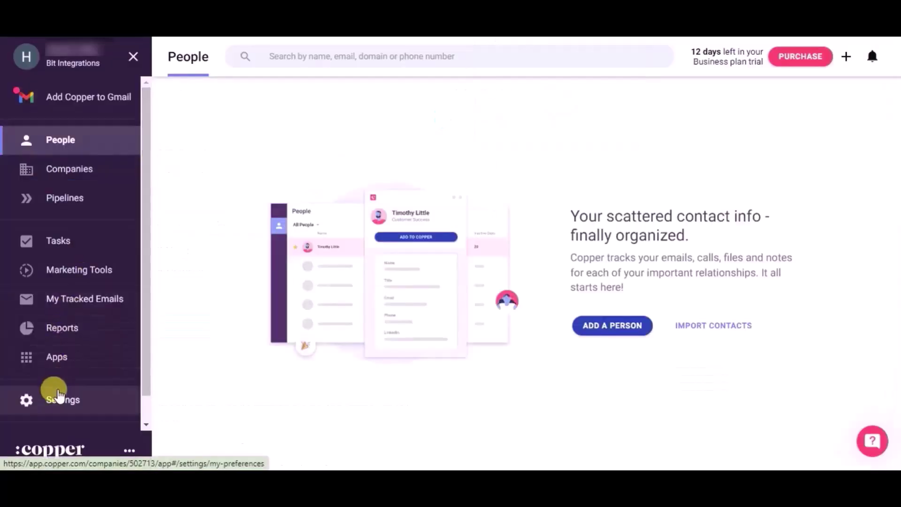
- Go to Copper's Settings and open Integrations > API Keys
left_click(59, 404)
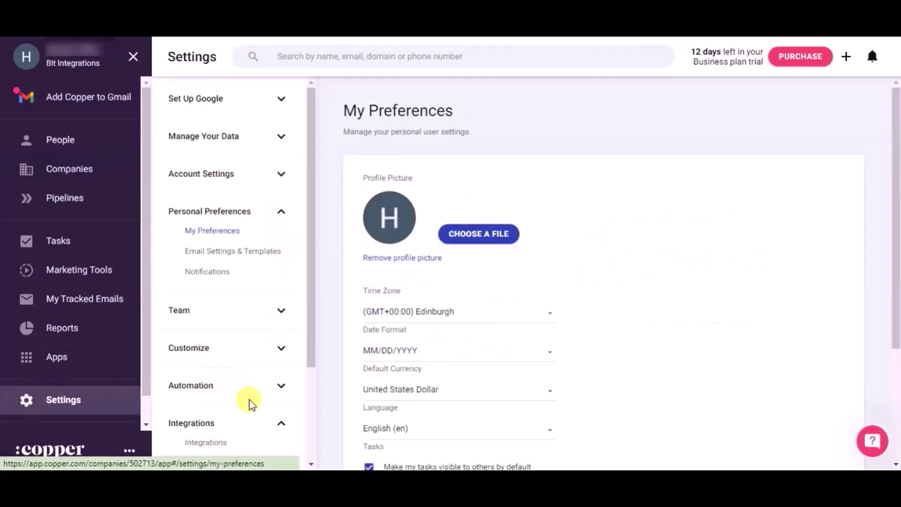
scroll(251, 401, "down", 3)
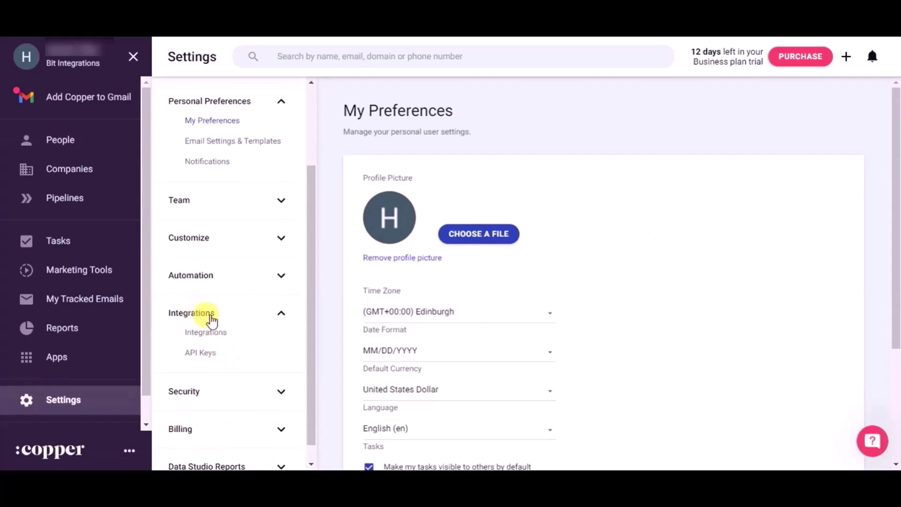
left_click(202, 353)
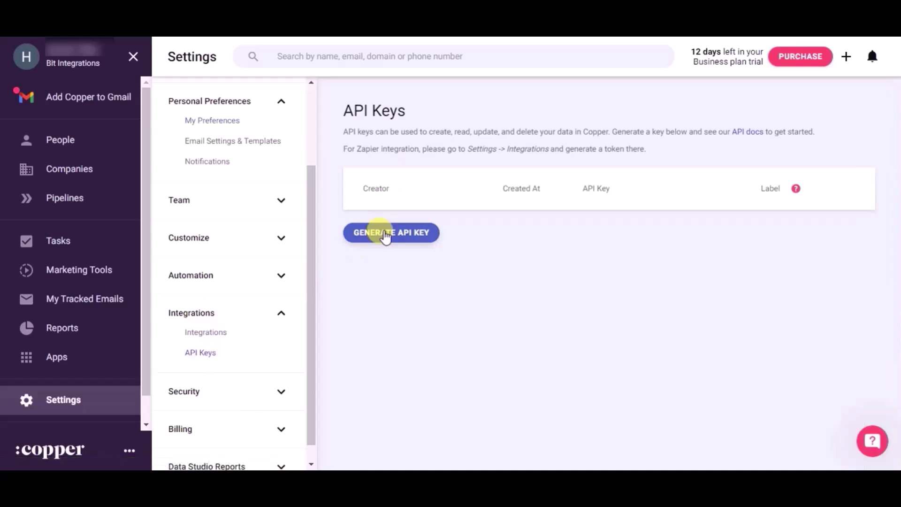
- Generate a new Copper API key, then return to the Bit Integrations tab
left_click(385, 235)
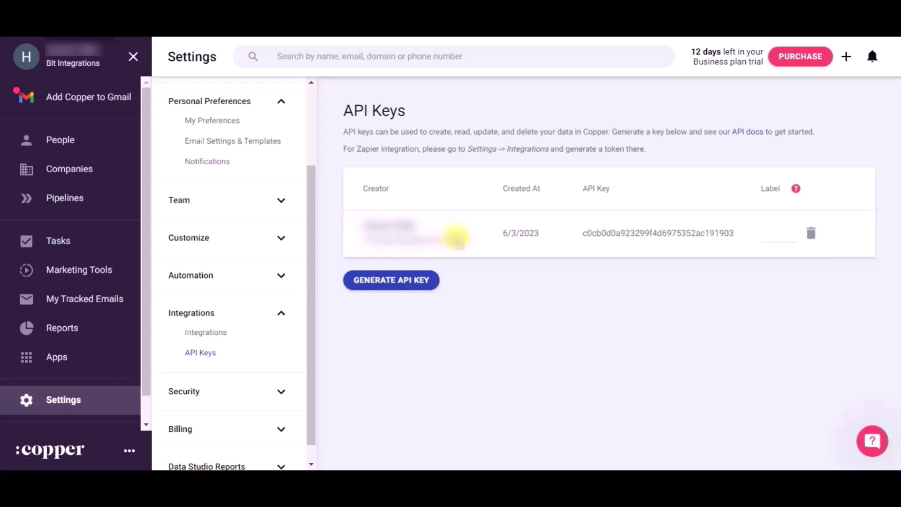
left_click_drag(455, 238, 353, 235)
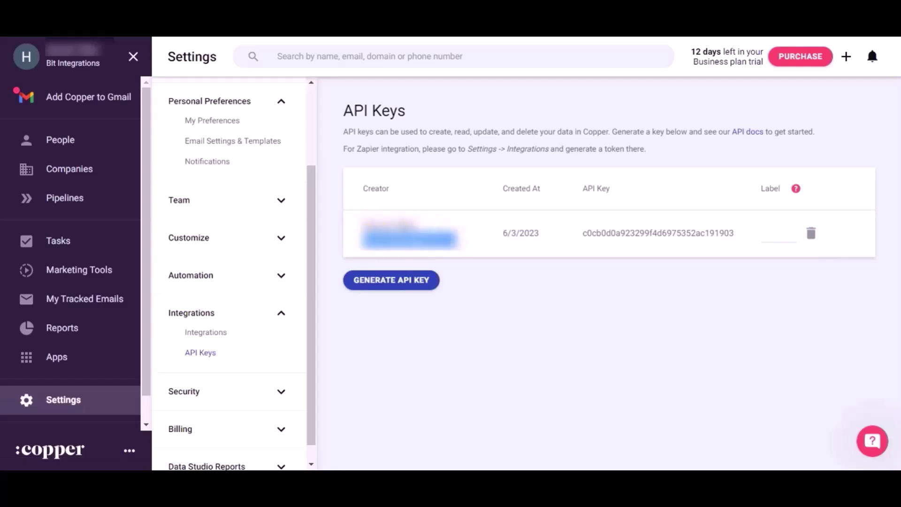
left_click(371, 28)
- Paste the API e-mail and the copied Copper API key into CopperCRM settings and authorize
key("ctrl+v")
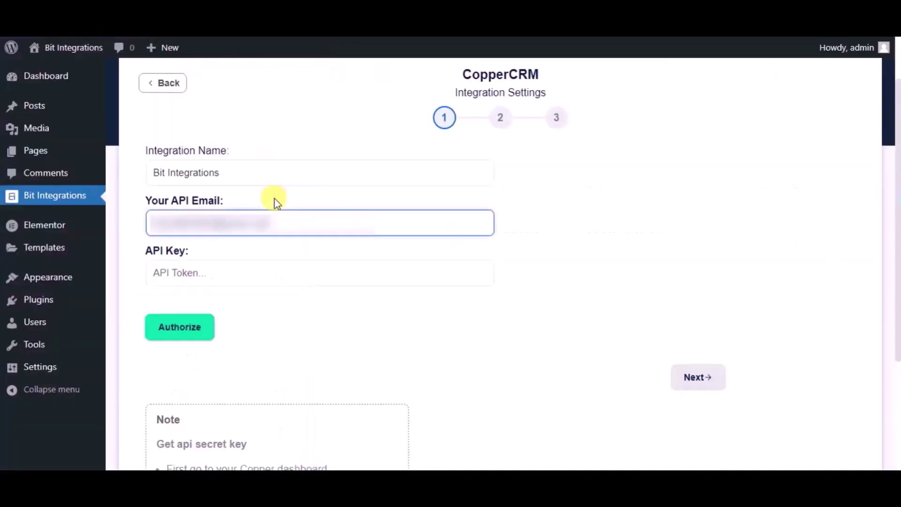
key("ctrl+Tab")
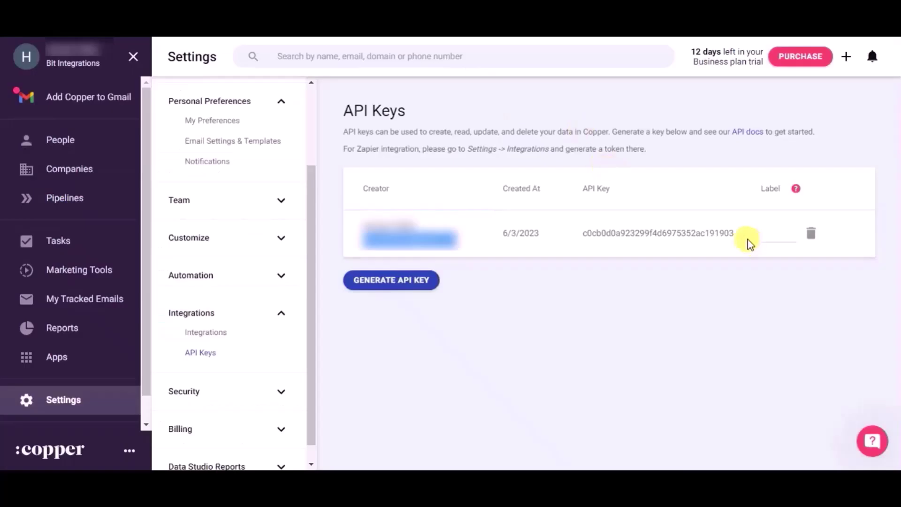
left_click_drag(725, 234, 585, 231)
key("ctrl+c")
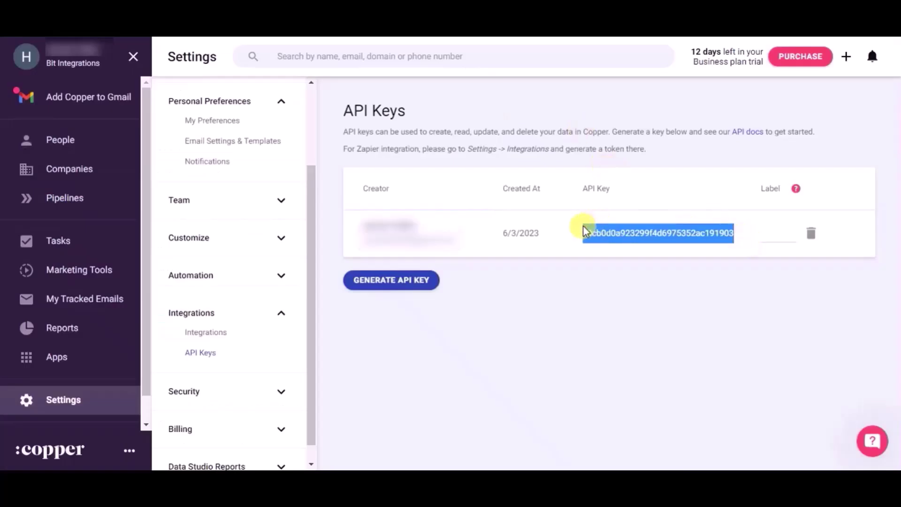
key("ctrl+Tab")
left_click(242, 266)
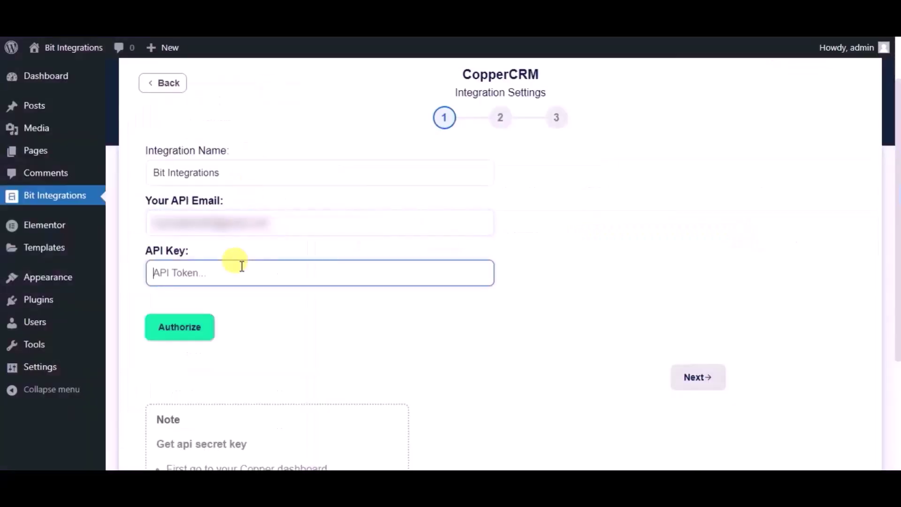
key("ctrl+v")
left_click(205, 329)
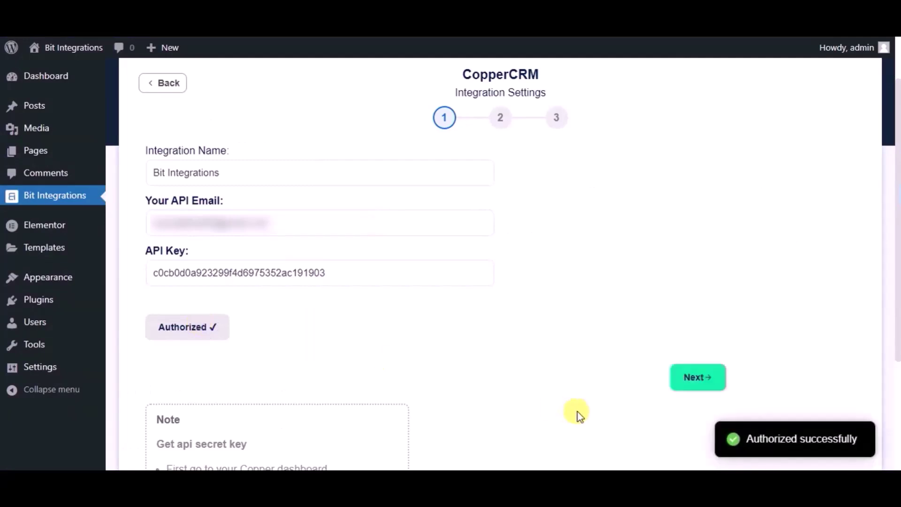
- Choose Create Person as the Copper action and map the form's Name field
left_click(702, 384)
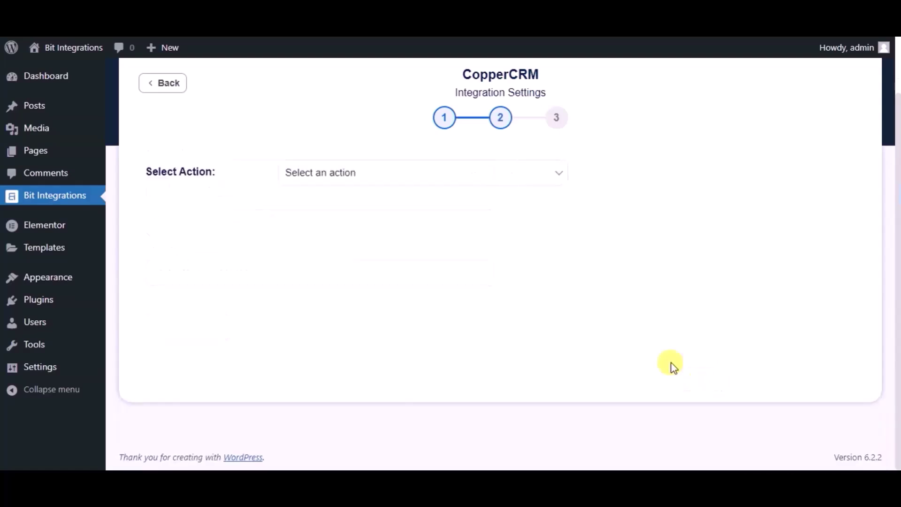
left_click(450, 183)
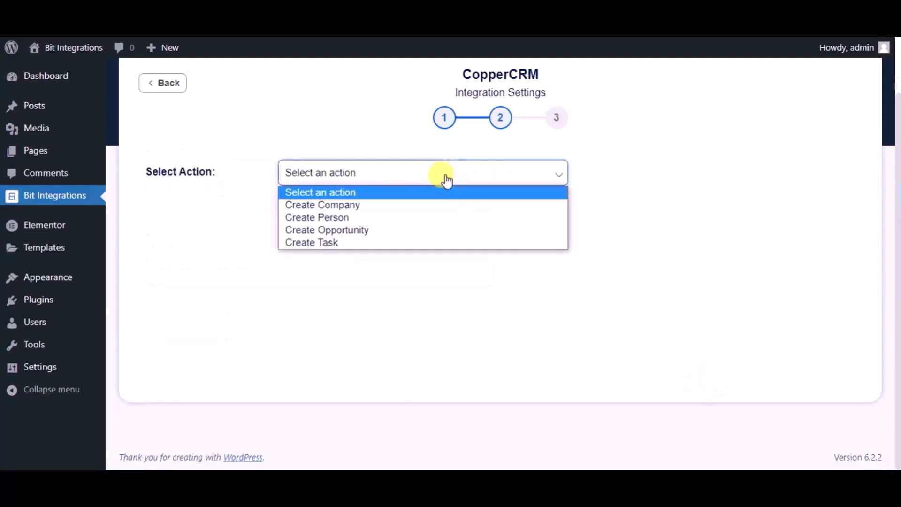
left_click(350, 217)
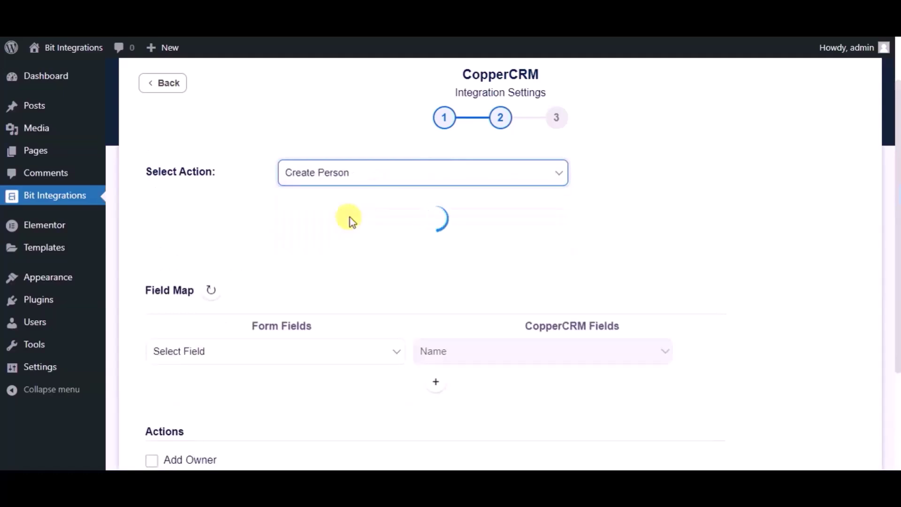
scroll(351, 217, "down", 3)
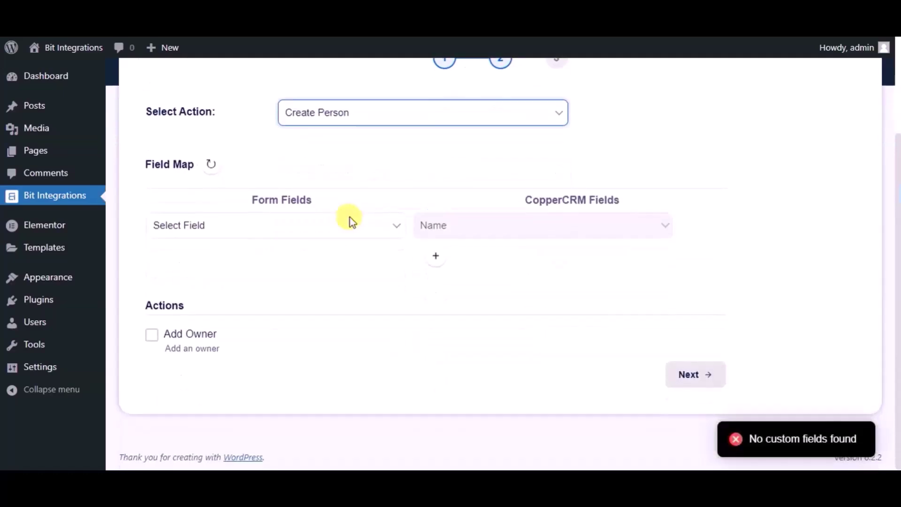
left_click(333, 227)
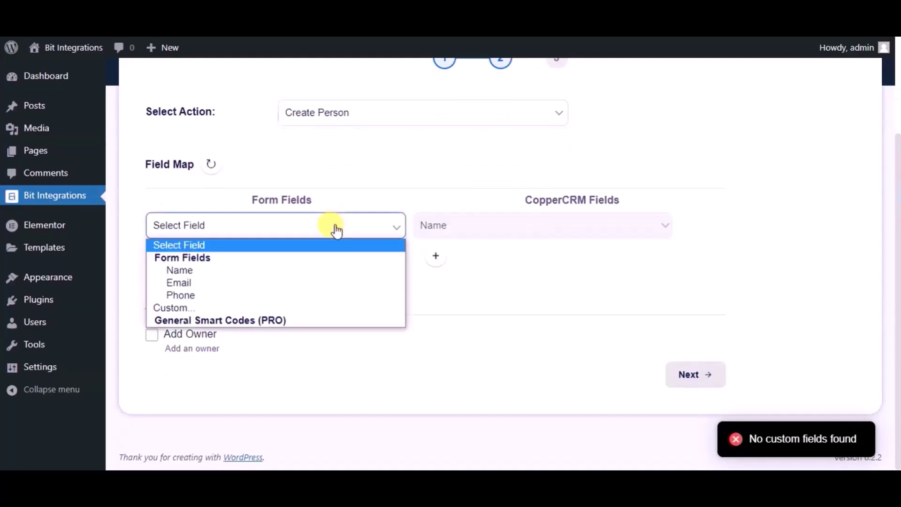
left_click(216, 271)
- Add mapping rows pairing the form's Email and Phone with CopperCRM Email and Phone
left_click(436, 256)
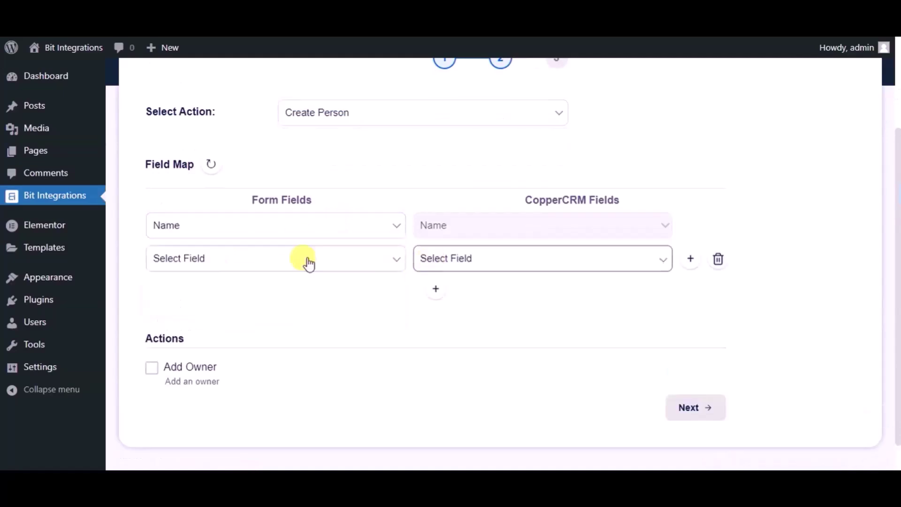
left_click(273, 271)
left_click(227, 315)
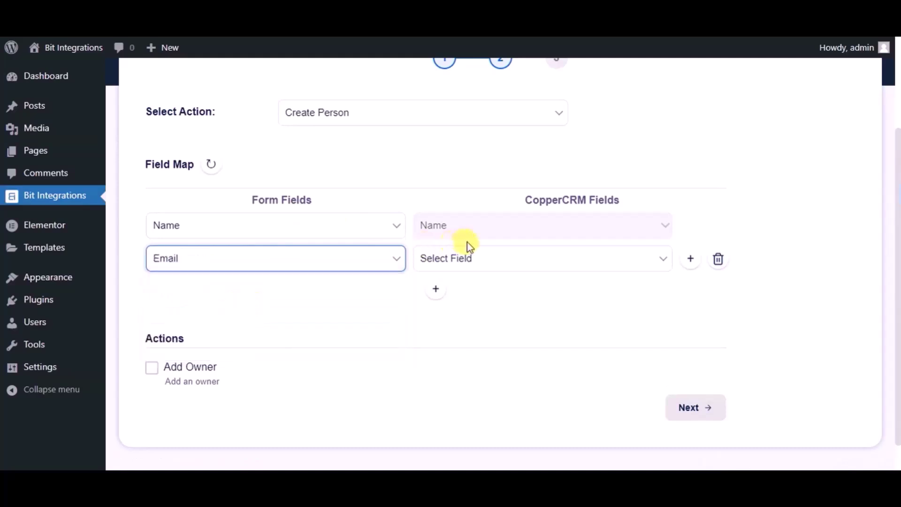
left_click(466, 258)
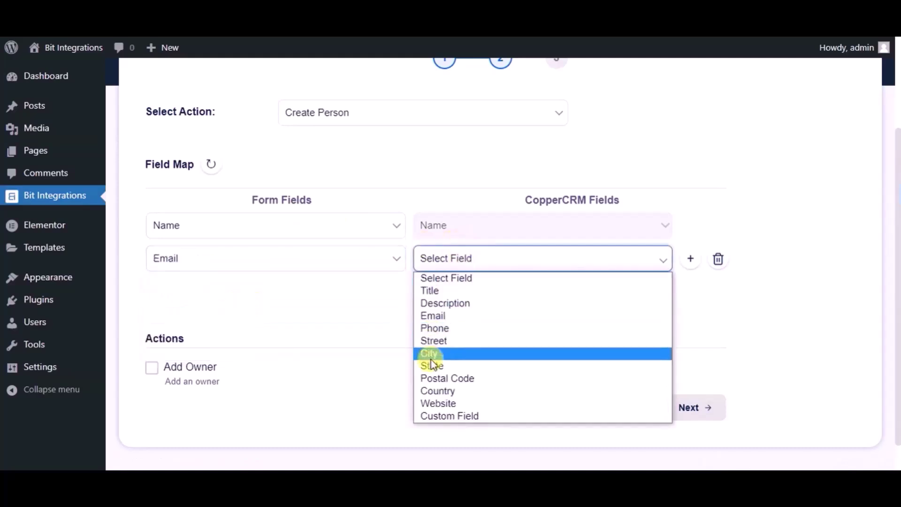
left_click(435, 318)
left_click(435, 291)
left_click(277, 293)
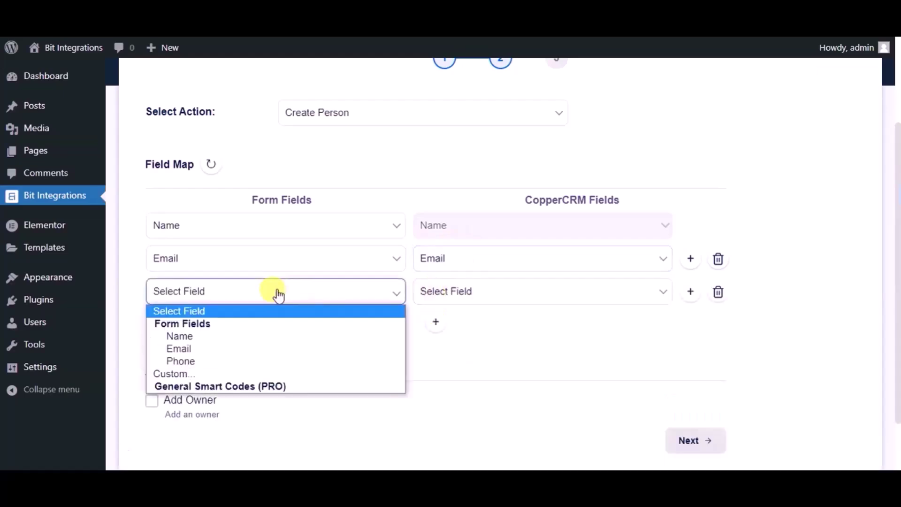
left_click(218, 362)
left_click(451, 291)
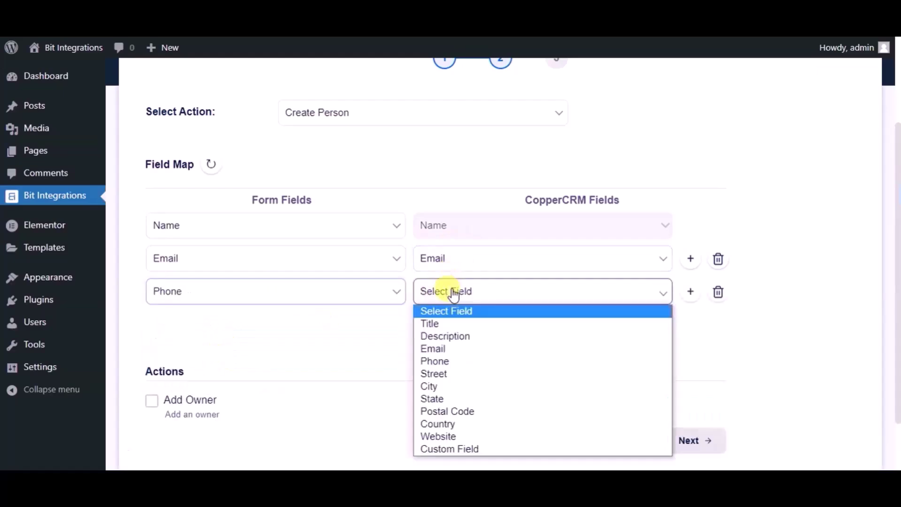
left_click(437, 360)
- Proceed to the final step and finish and save the integration
scroll(386, 343, "down", 2)
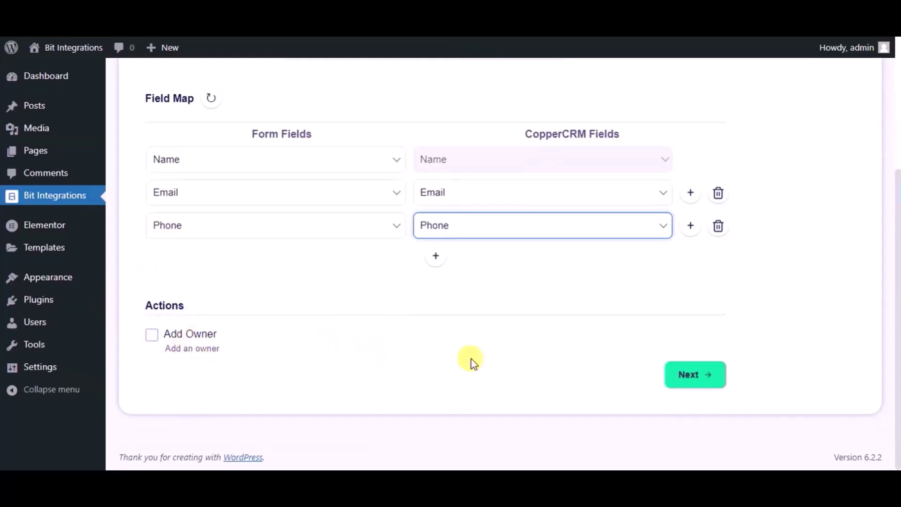
left_click(689, 376)
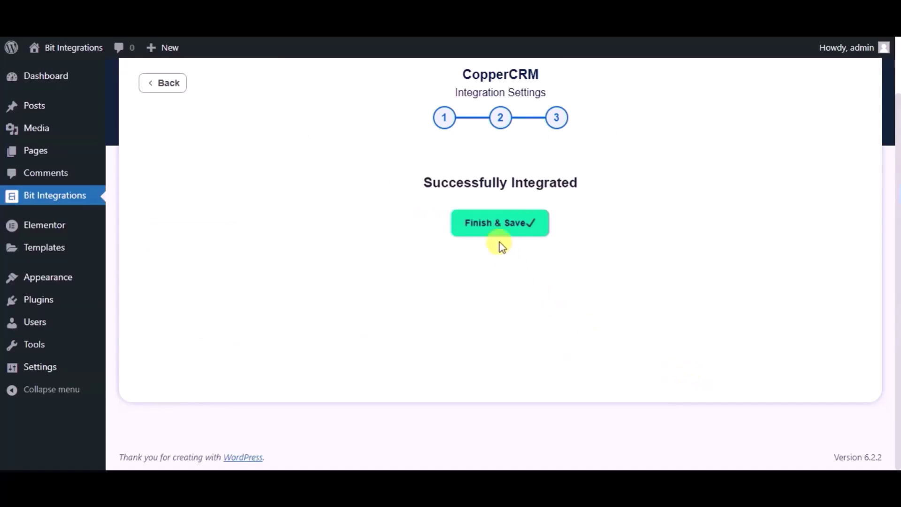
left_click(472, 227)
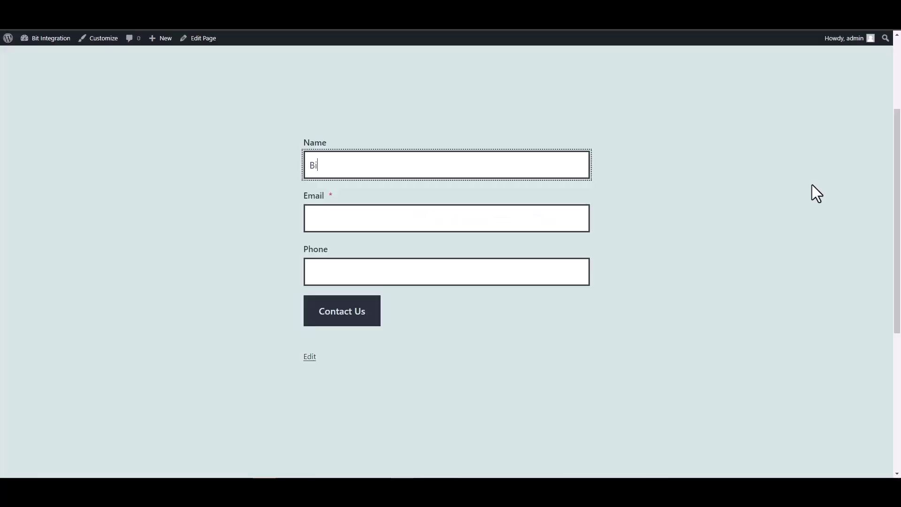
- Fill the CoBlocks contact form with the name 'Bit Integrations', an e-mail address and a phone number
type("t Integ")
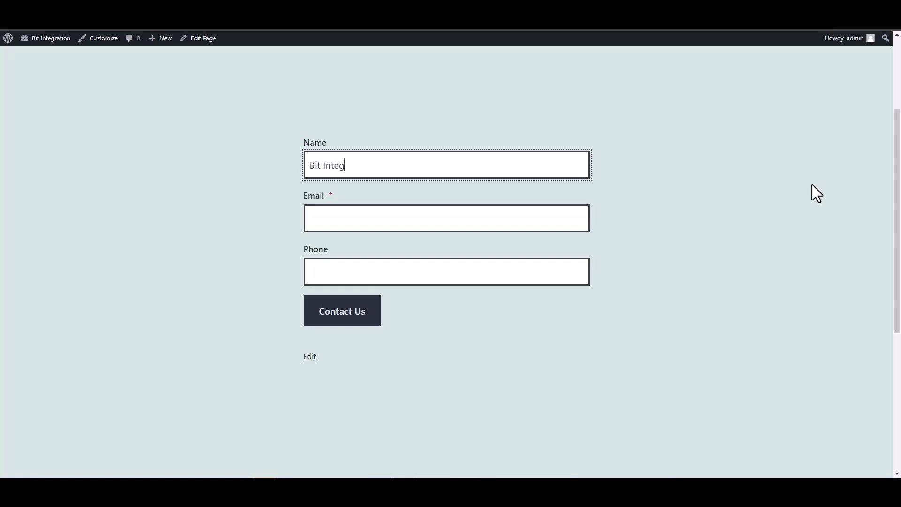
type("rations")
key("Tab")
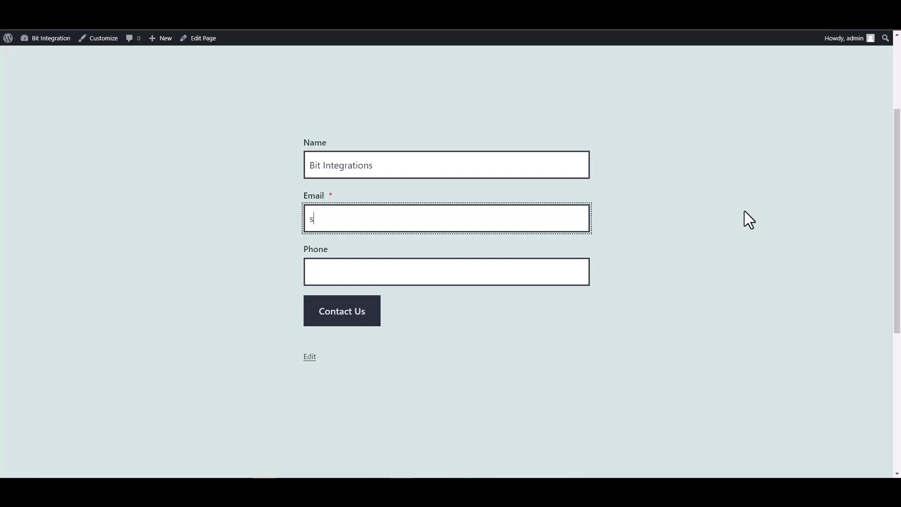
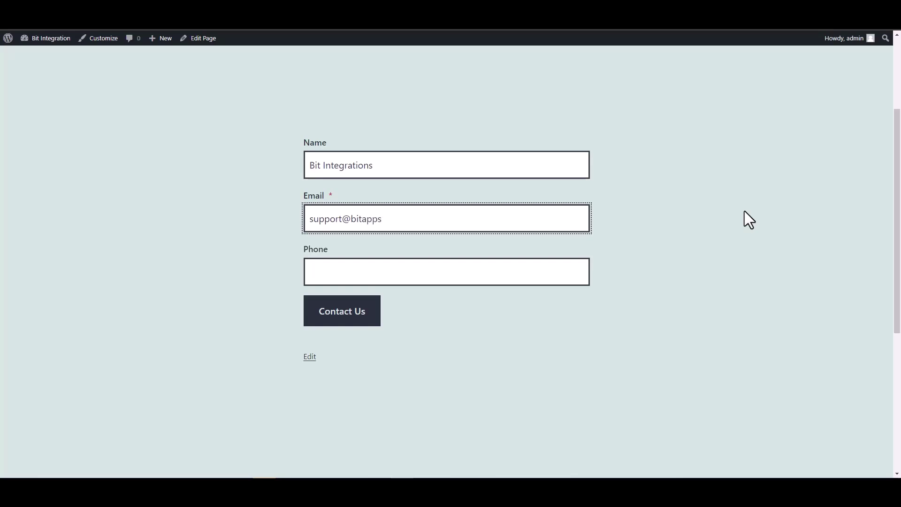
left_click(547, 279)
type("444555666")
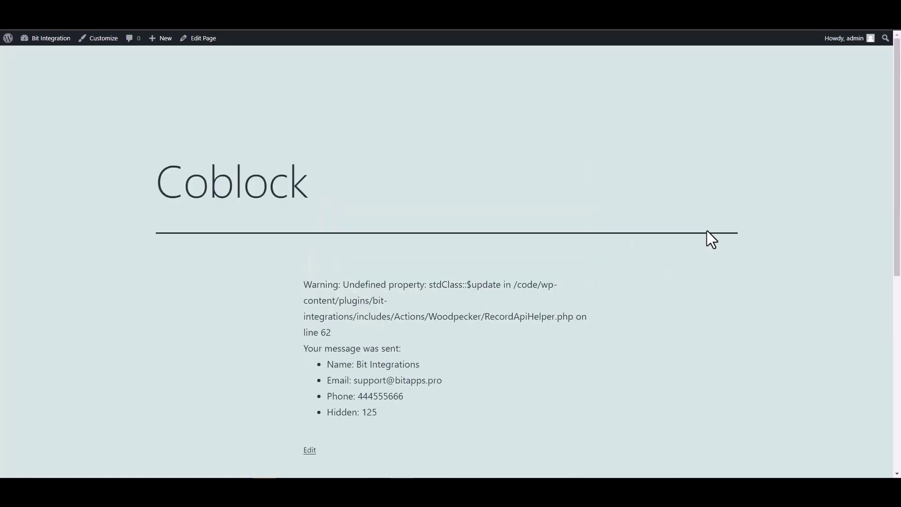
scroll(570, 286, "down", 2)
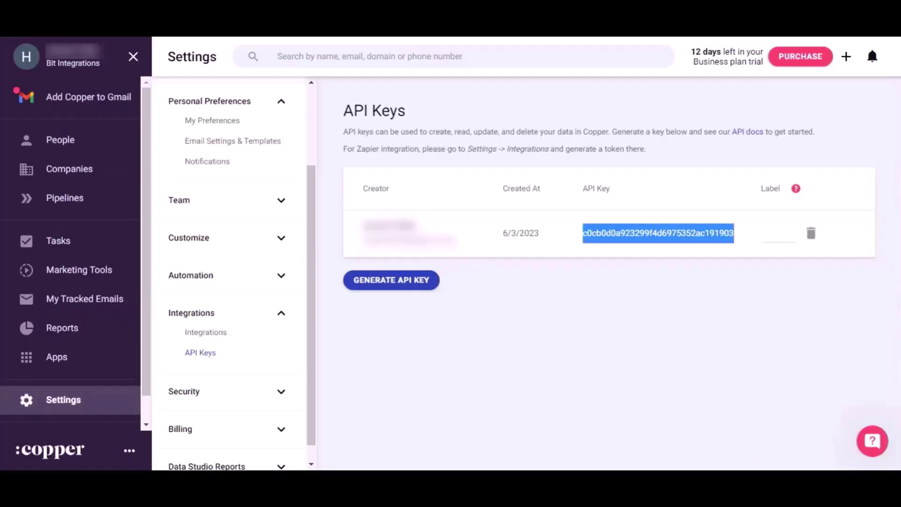
- Go to People in the Copper CRM sidebar to check for the new contact
left_click(73, 139)
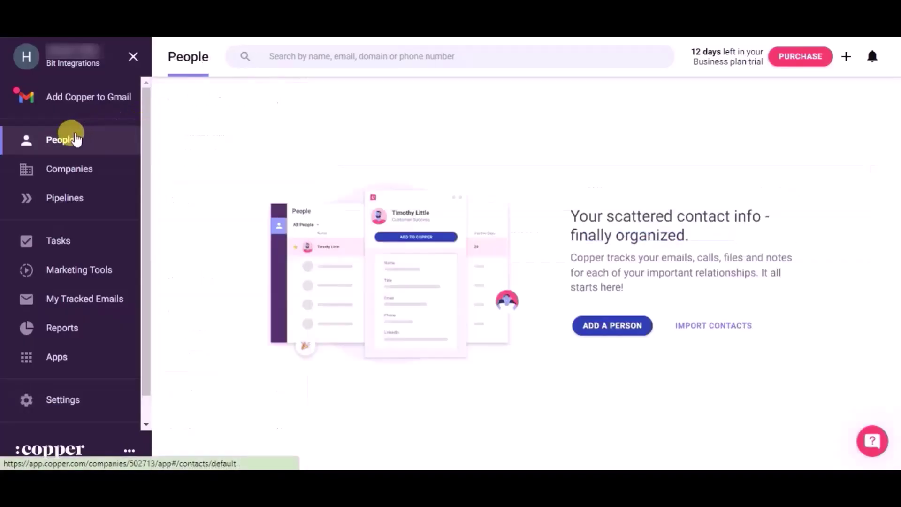